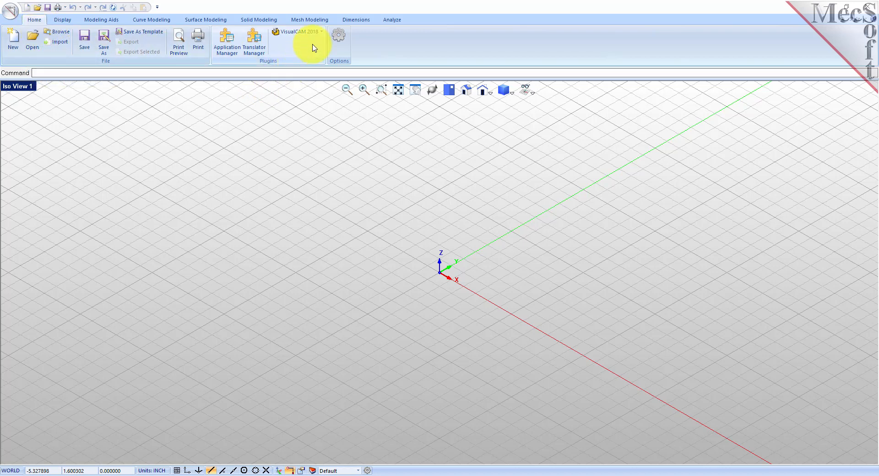
# Load the VisualCAM NEST module
pyautogui.click(322, 32)
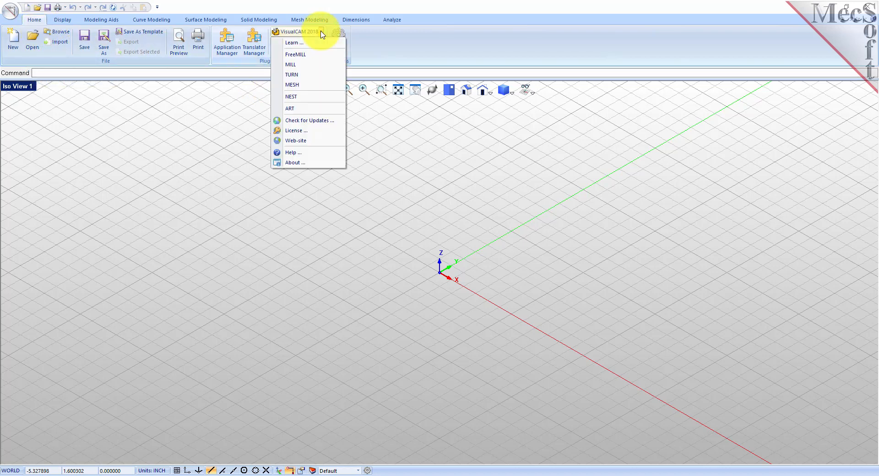
pyautogui.click(311, 100)
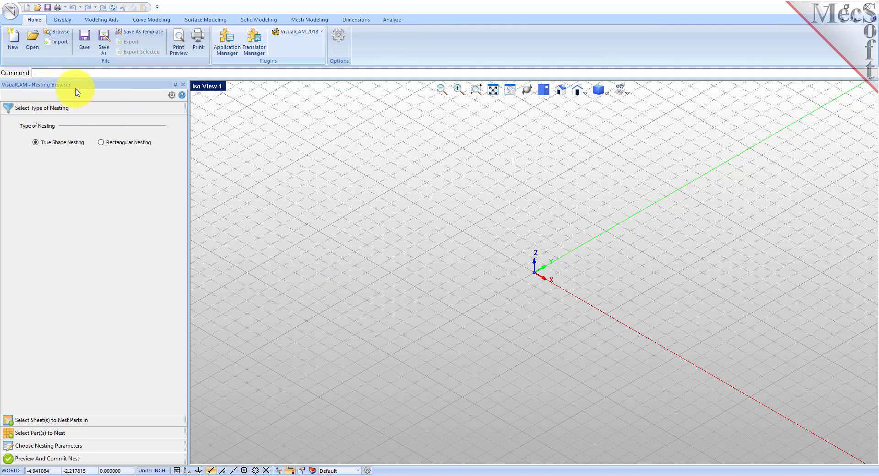
# Review the nesting browser's sections from nesting type through preview and commit, return to the nesting type, and widen the browser slightly
pyautogui.click(81, 110)
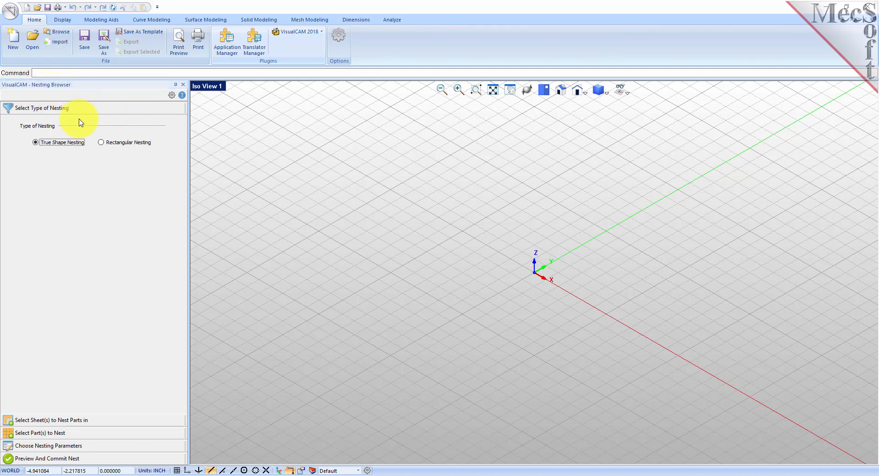
pyautogui.click(62, 422)
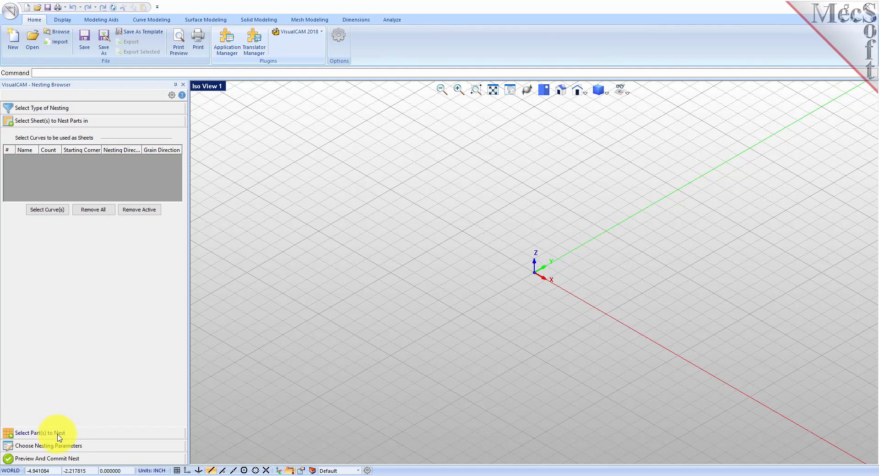
pyautogui.click(62, 433)
pyautogui.click(60, 451)
pyautogui.click(60, 458)
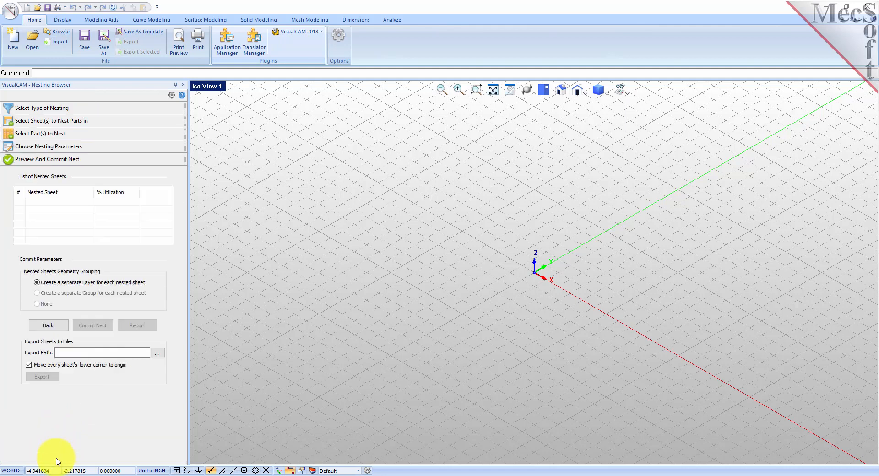
pyautogui.click(90, 112)
pyautogui.moveTo(188, 231)
pyautogui.mouseDown()
pyautogui.moveTo(208, 229)
pyautogui.moveTo(196, 230)
pyautogui.mouseUp()
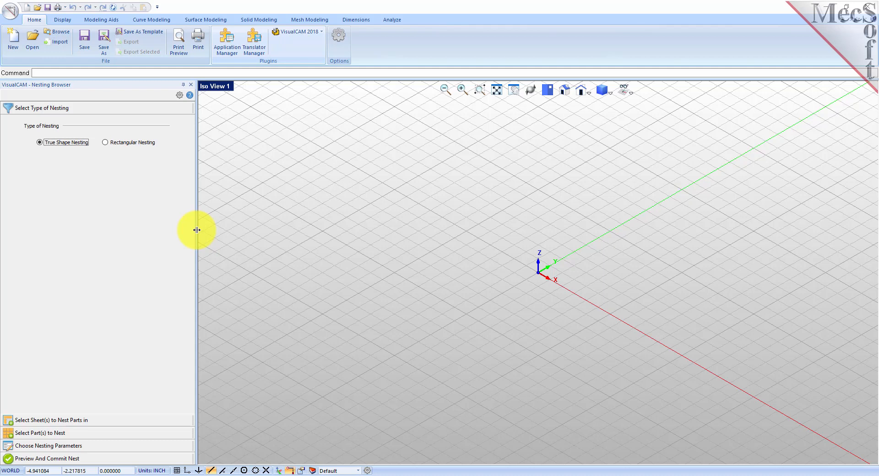
# Open the part file TrueShapeNestQuickStartTutorial.vcp from the QuickStart folder
pyautogui.click(10, 11)
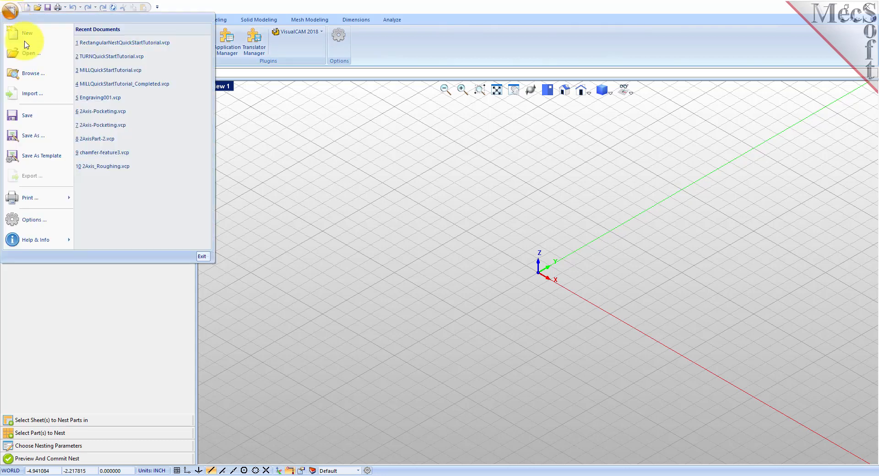
pyautogui.click(31, 53)
pyautogui.click(327, 227)
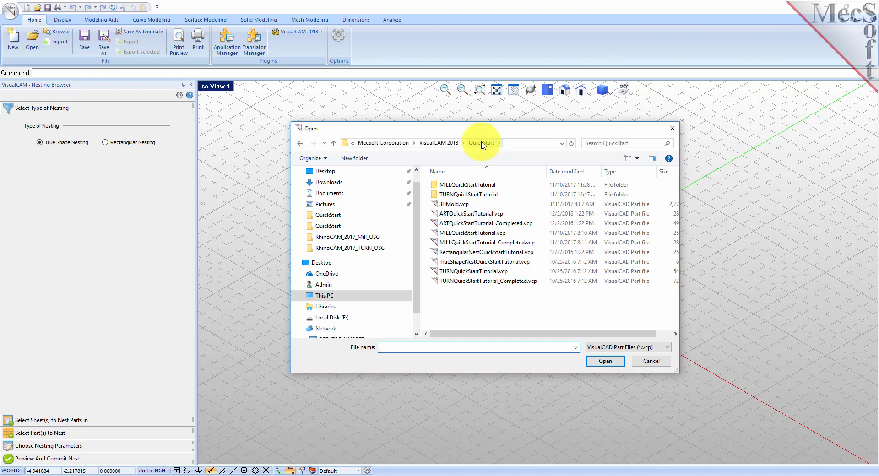
pyautogui.click(470, 263)
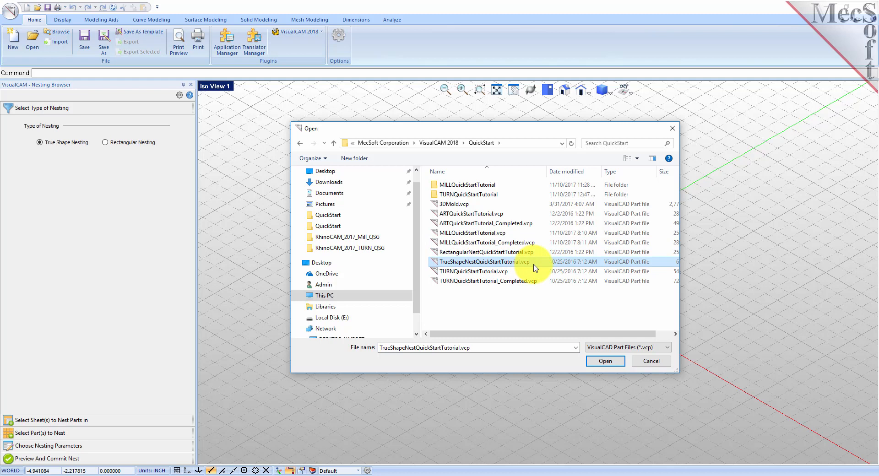
pyautogui.click(611, 364)
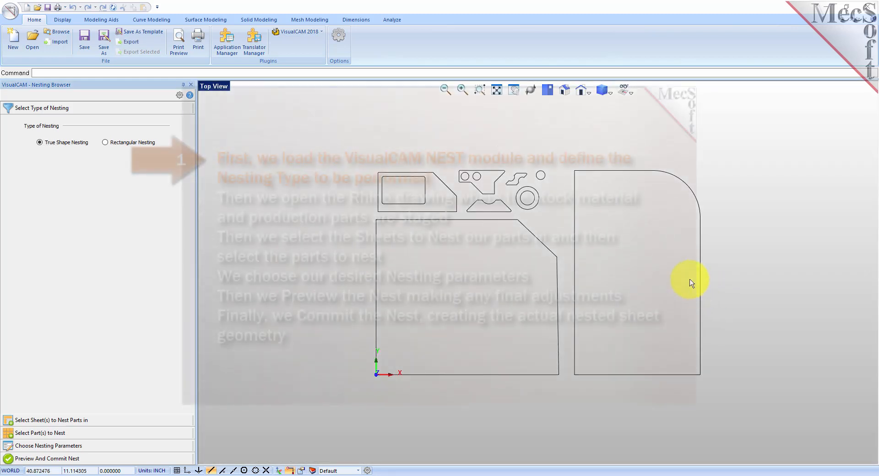
# Inspect the two large sheet outlines and the small part curves in the drawing
pyautogui.scroll(2, 550, 126)
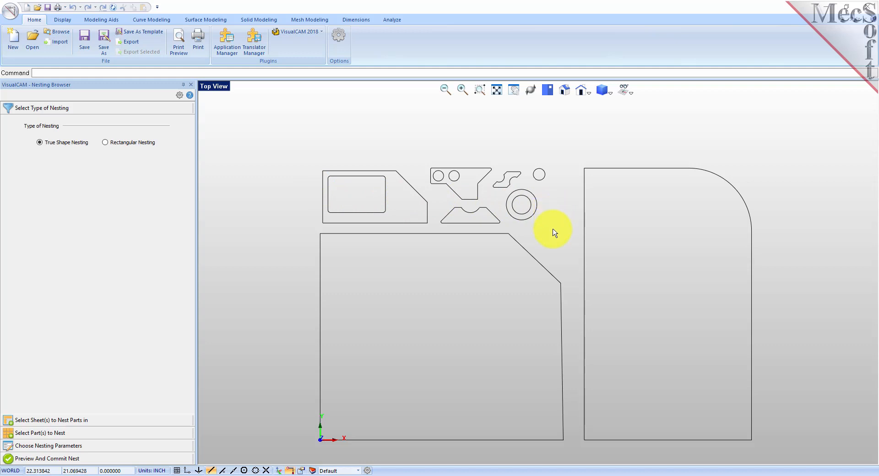
pyautogui.click(540, 263)
pyautogui.click(584, 249)
pyautogui.click(414, 191)
pyautogui.click(457, 198)
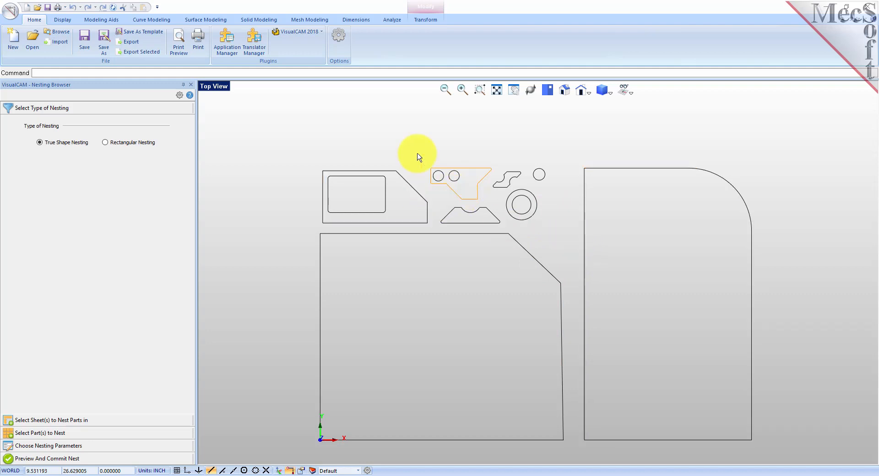
pyautogui.click(417, 137)
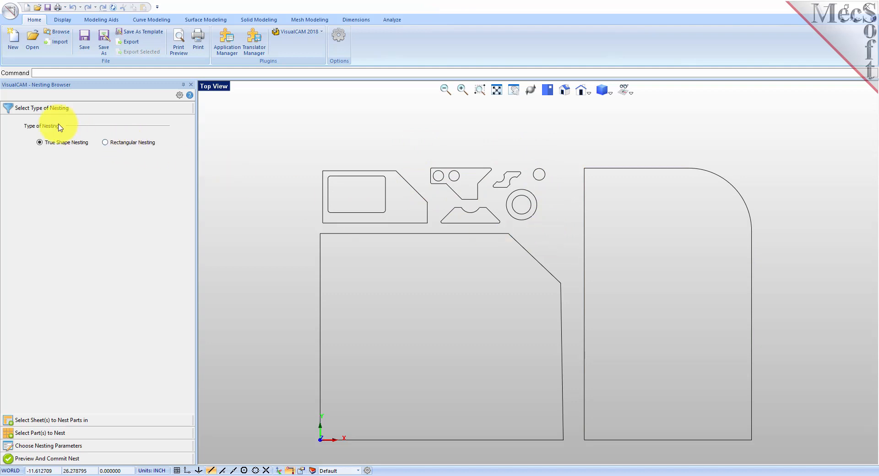
# With True Shape Nesting as the nesting type, select the two large outlines as the sheets to nest parts in
pyautogui.click(70, 114)
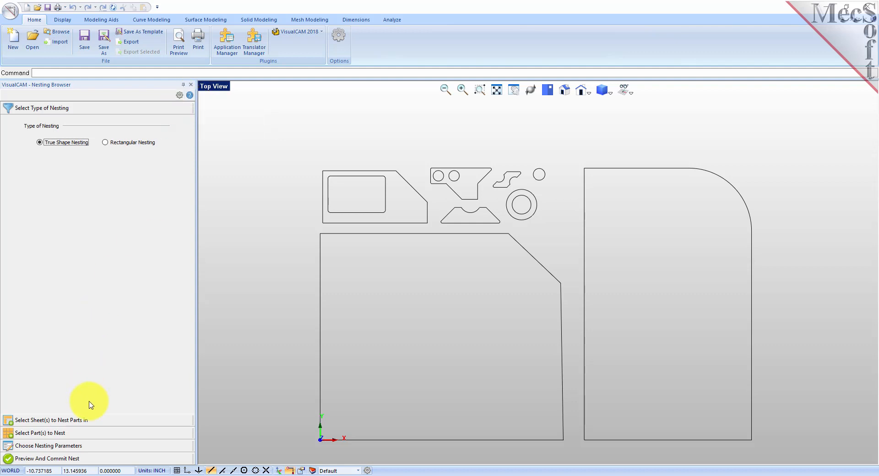
pyautogui.click(93, 420)
pyautogui.click(59, 213)
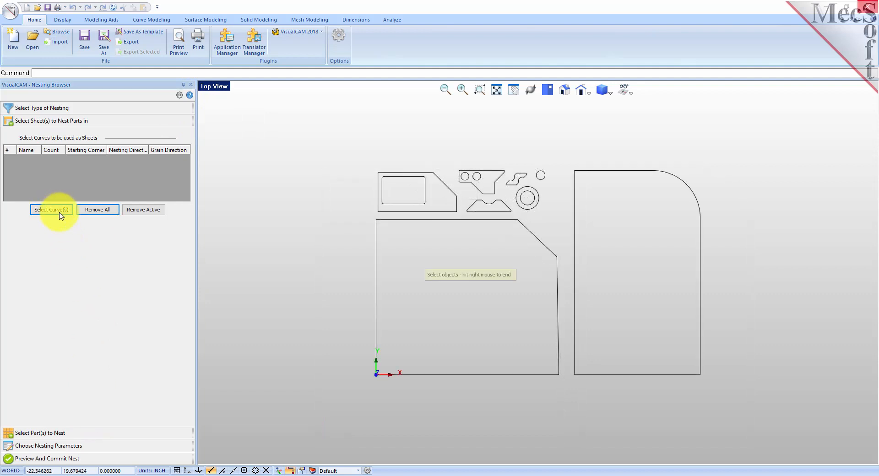
pyautogui.click(470, 221)
pyautogui.click(618, 172)
pyautogui.rightClick(435, 257)
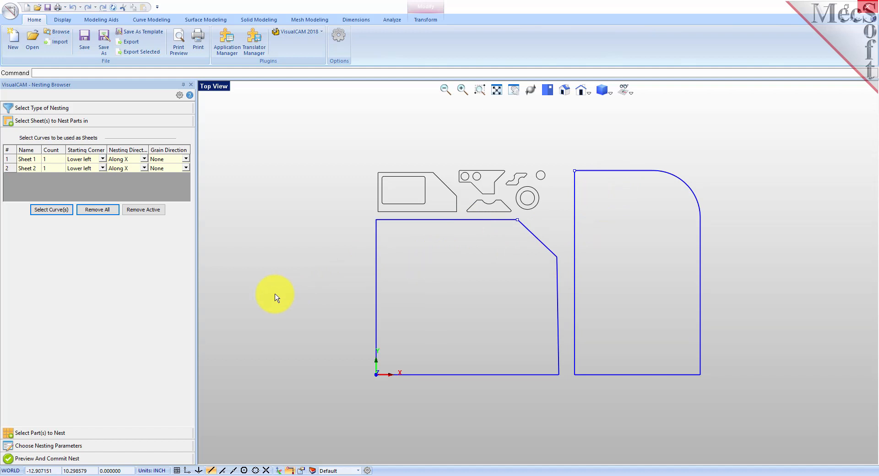
# Check which outline each sheet refers to and set the count of Sheet 1 and Sheet 2 to 2 each
pyautogui.click(9, 160)
pyautogui.click(8, 167)
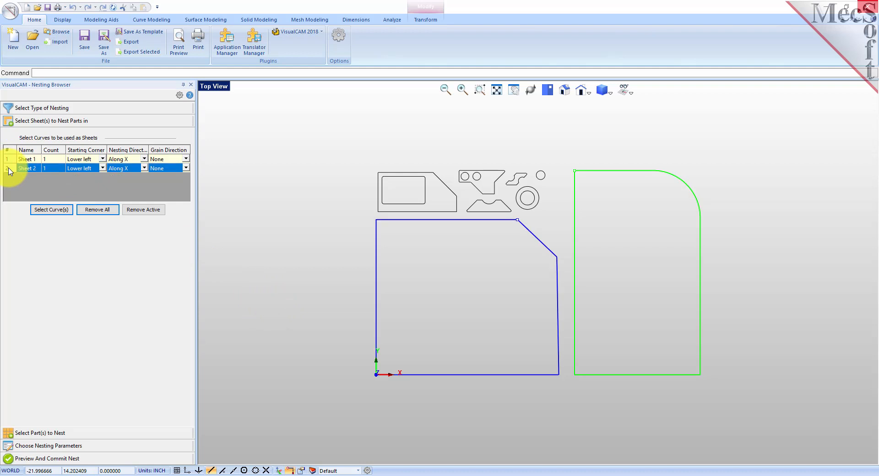
pyautogui.click(53, 159)
pyautogui.write('2')
pyautogui.click(54, 168)
pyautogui.write('2')
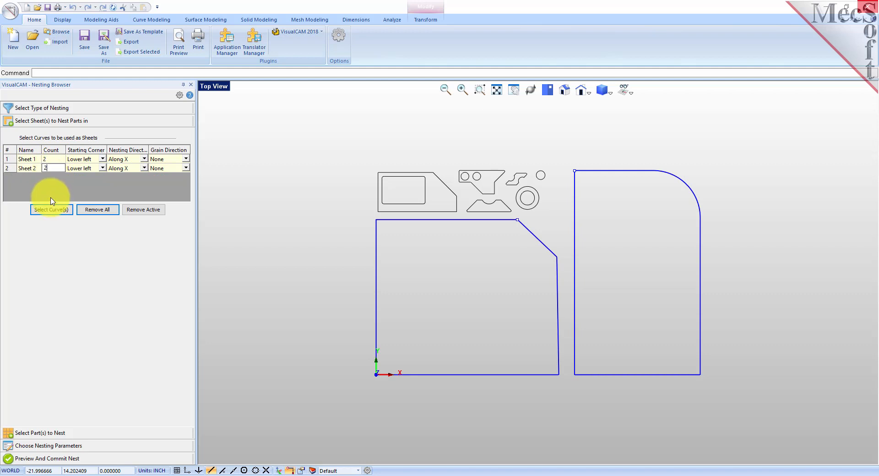
pyautogui.press('Return')
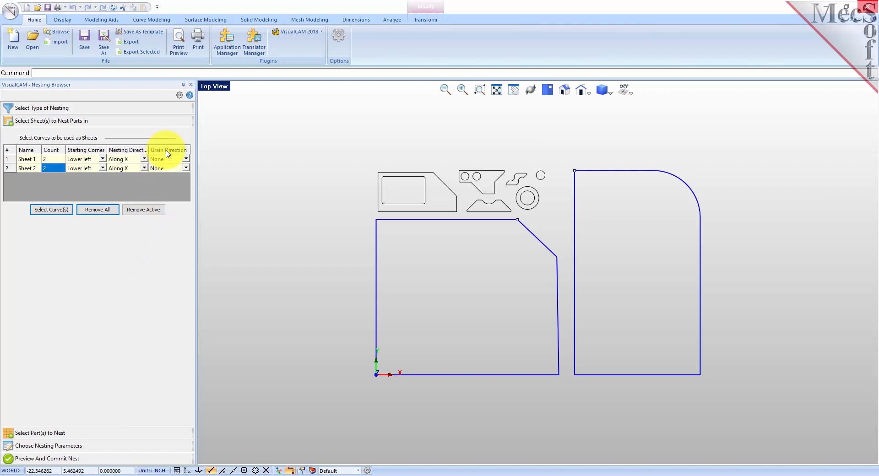
# Select all the small curves above the first sheet as the parts to nest
pyautogui.click(57, 435)
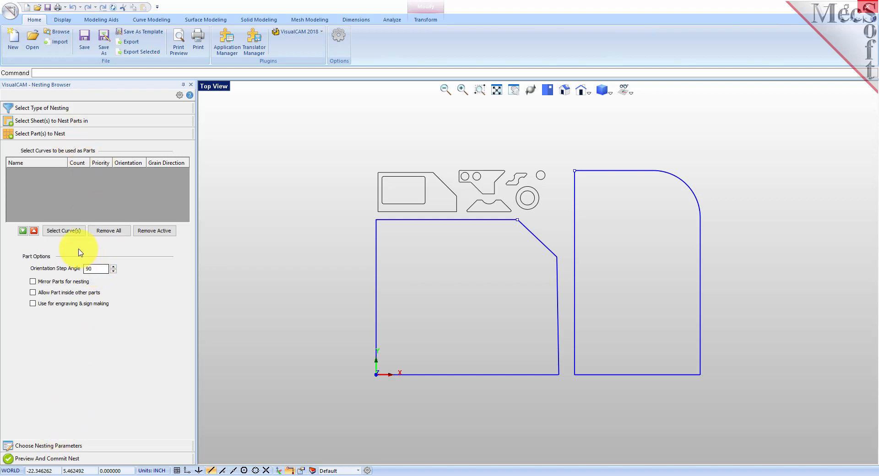
pyautogui.click(71, 231)
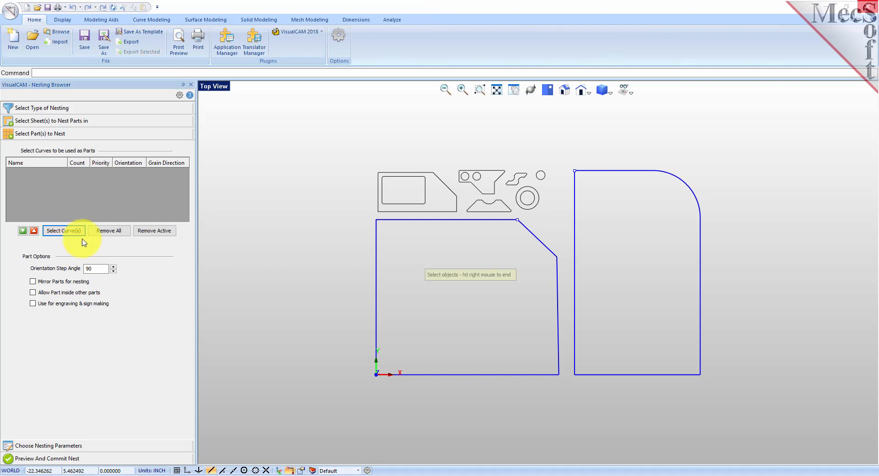
pyautogui.moveTo(358, 144); pyautogui.dragTo(556, 216)
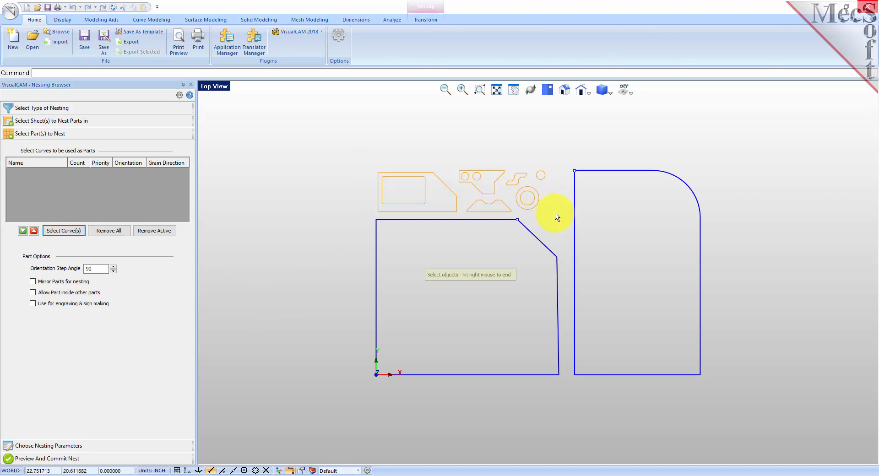
pyautogui.rightClick(556, 217)
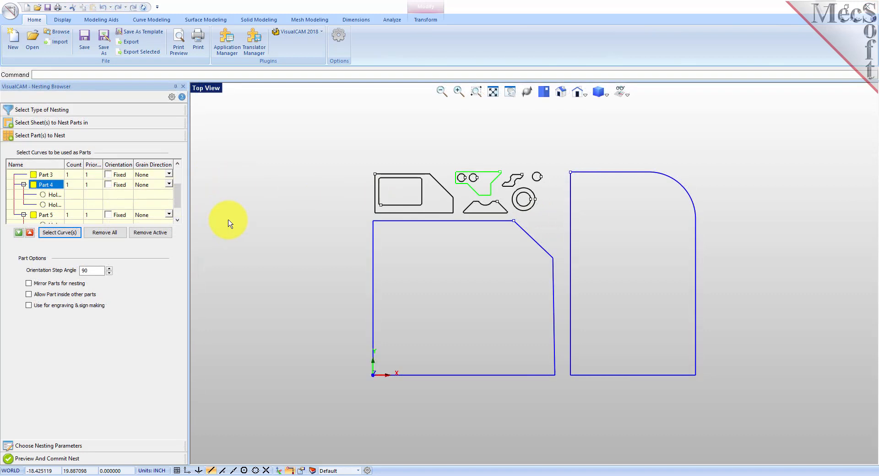
# Examine the parts list, highlighting Part 5, Part 4 and the holes of Part 4 to see their matching curves
pyautogui.scroll(1, 176, 190)
pyautogui.scroll(1, 176, 190)
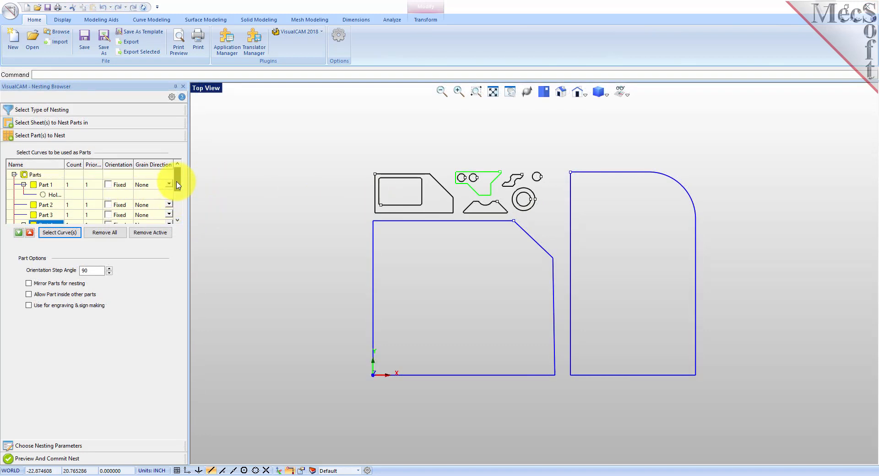
pyautogui.click(353, 167)
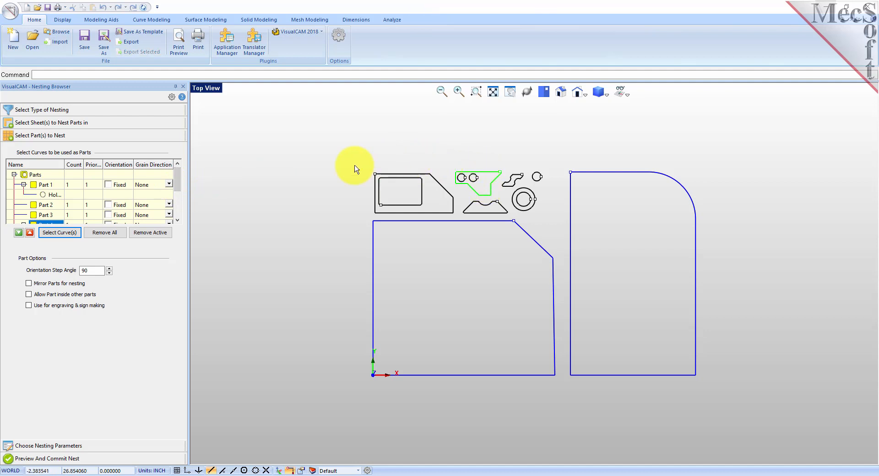
pyautogui.scroll(-2, 182, 192)
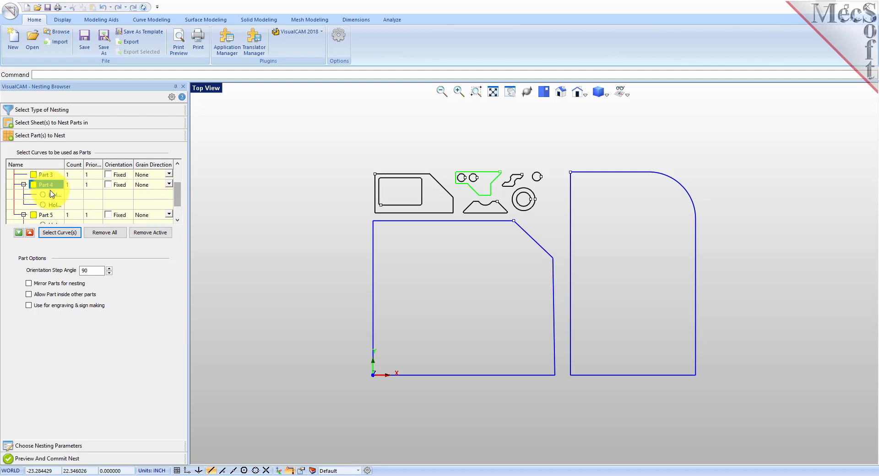
pyautogui.click(46, 214)
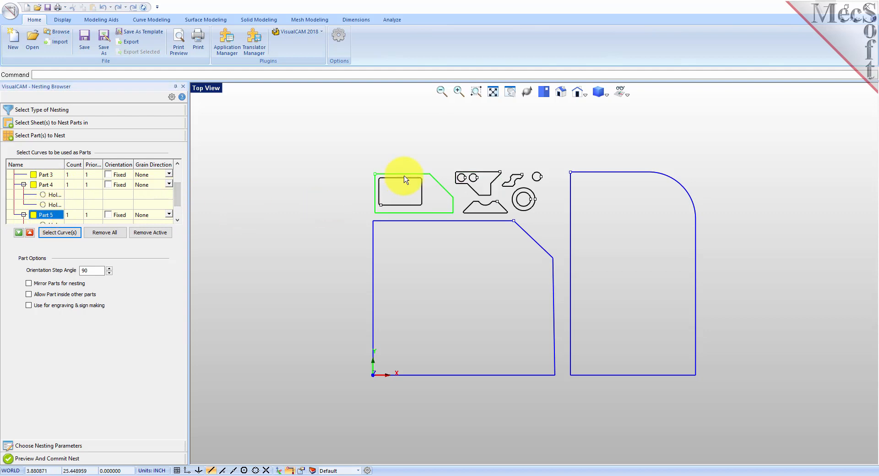
pyautogui.click(46, 185)
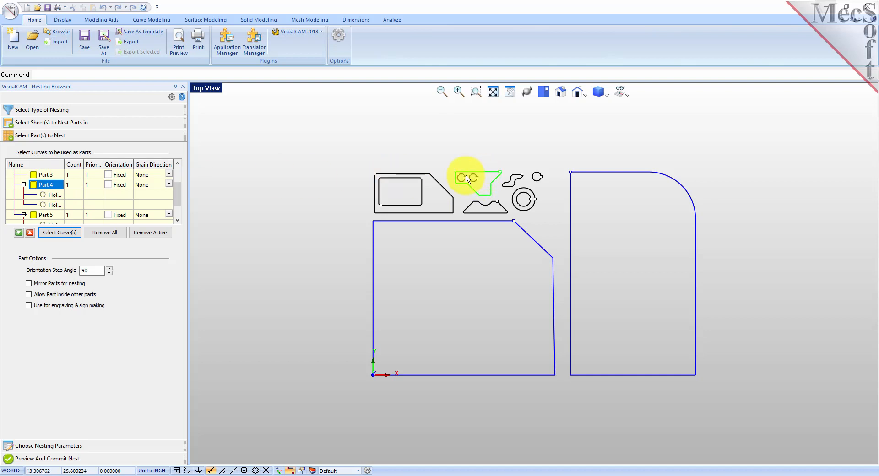
pyautogui.click(54, 204)
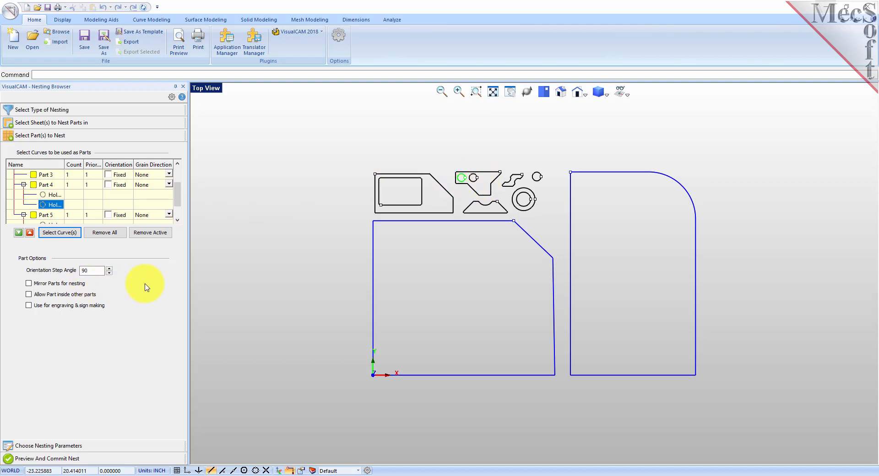
pyautogui.click(52, 186)
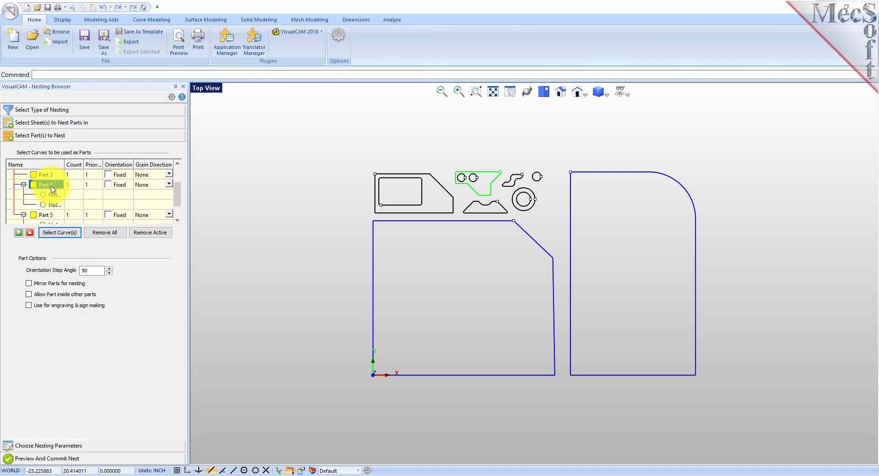
pyautogui.click(54, 195)
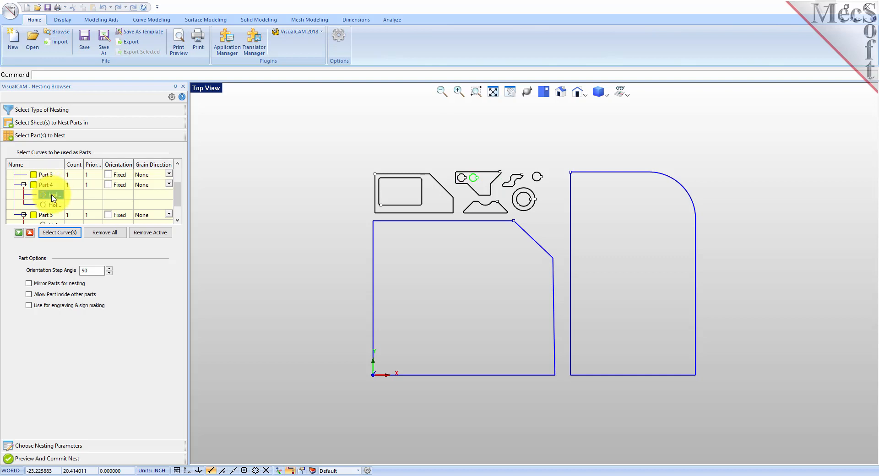
pyautogui.click(54, 206)
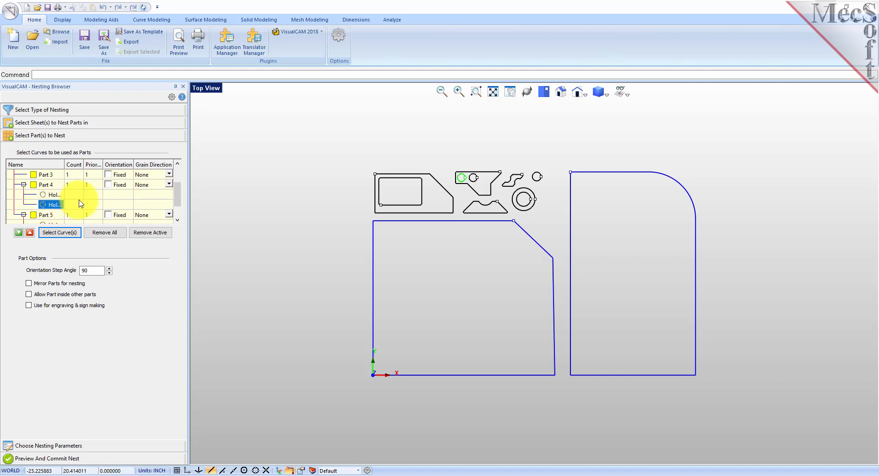
pyautogui.scroll(2, 81, 204)
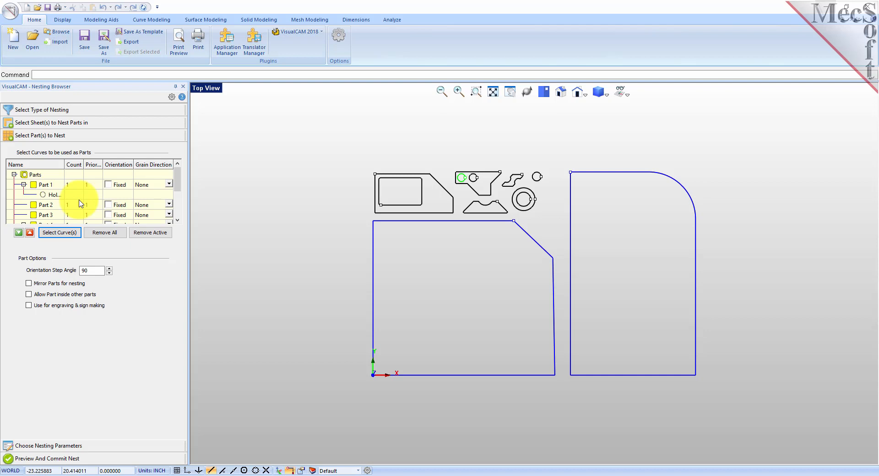
# Set the nesting counts of the first three parts: 6 for Part 1, 32 for Part 2 and 50 for Part 3
pyautogui.click(76, 187)
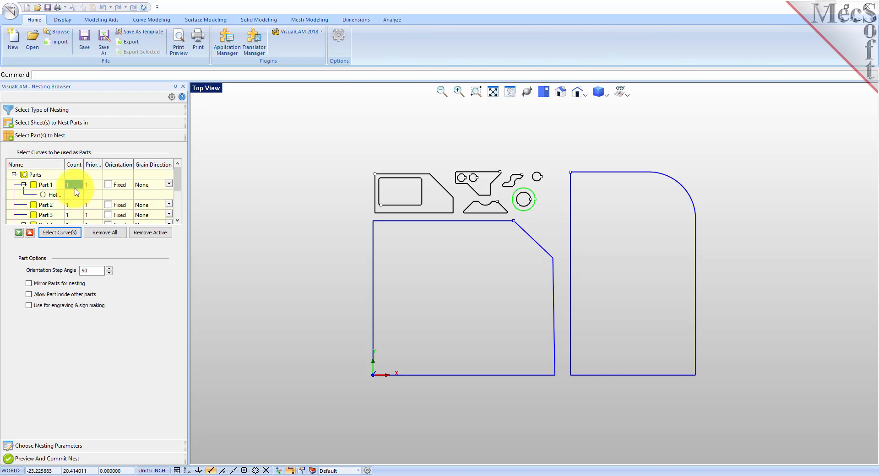
pyautogui.write('6')
pyautogui.click(75, 206)
pyautogui.write('32')
pyautogui.click(76, 213)
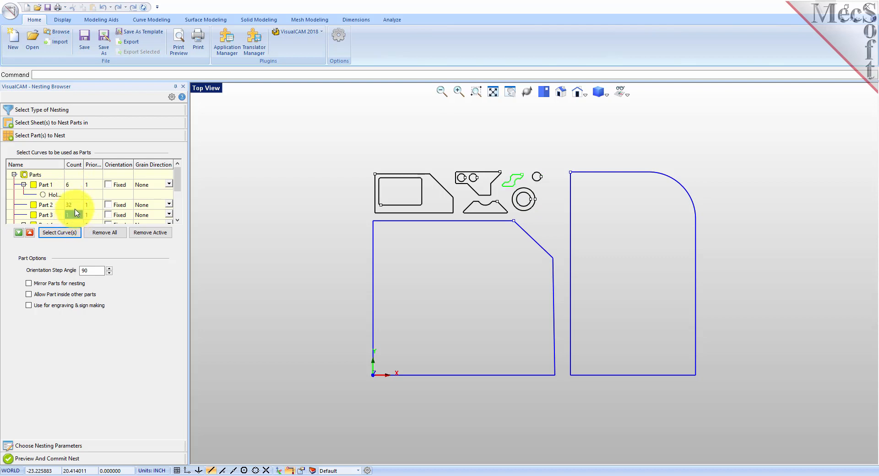
pyautogui.scroll(-1, 75, 209)
pyautogui.write('50')
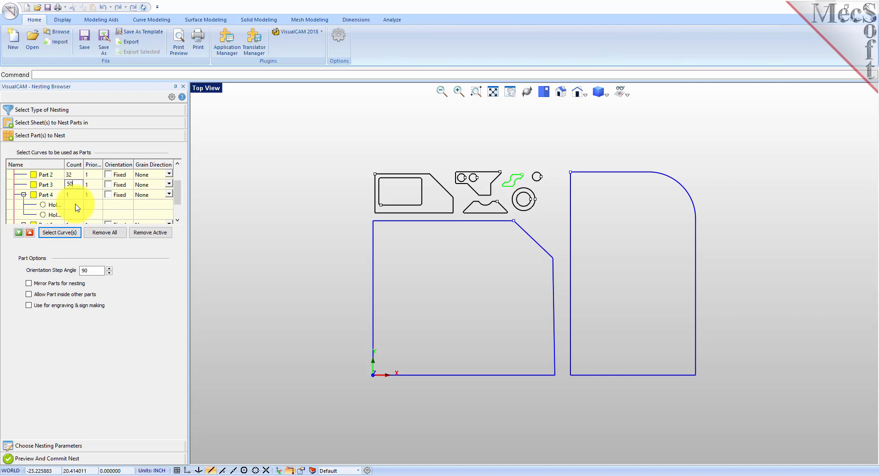
# Set the nesting counts to 16 for Part 4, 16 for Part 5 and 4 for Part 6
pyautogui.click(74, 195)
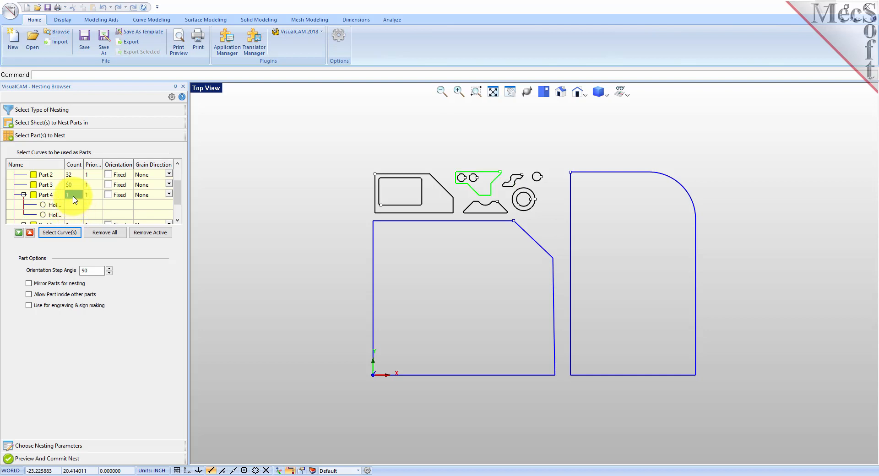
pyautogui.write('16')
pyautogui.scroll(-1, 69, 214)
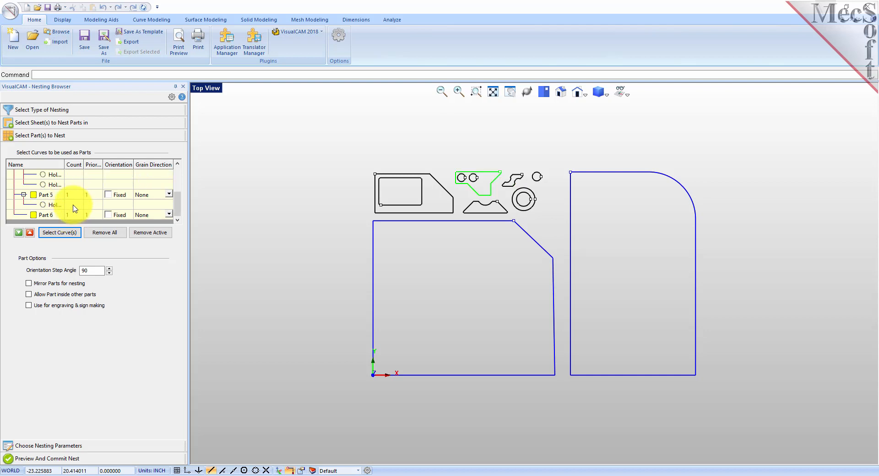
pyautogui.click(76, 195)
pyautogui.write('16')
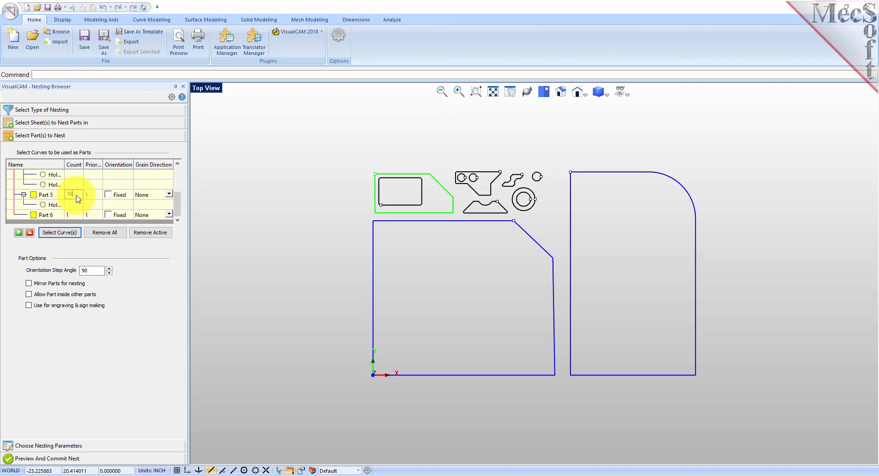
pyautogui.click(73, 215)
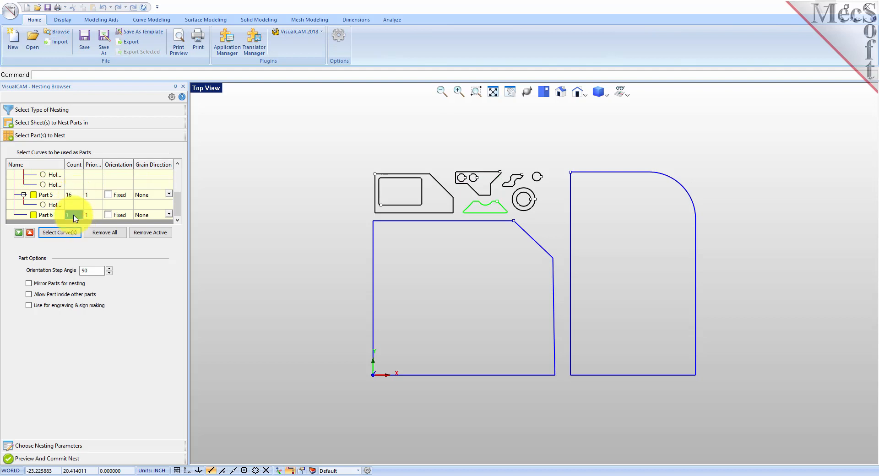
pyautogui.write('4')
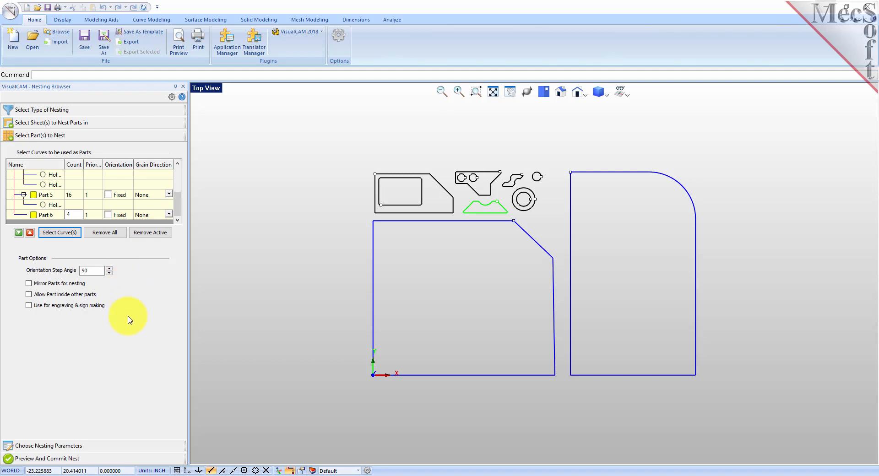
# Set the parts' orientation step angle to 45 and allow both mirroring parts for nesting and placing parts inside other parts
pyautogui.doubleClick(94, 270)
pyautogui.write('45')
pyautogui.click(29, 283)
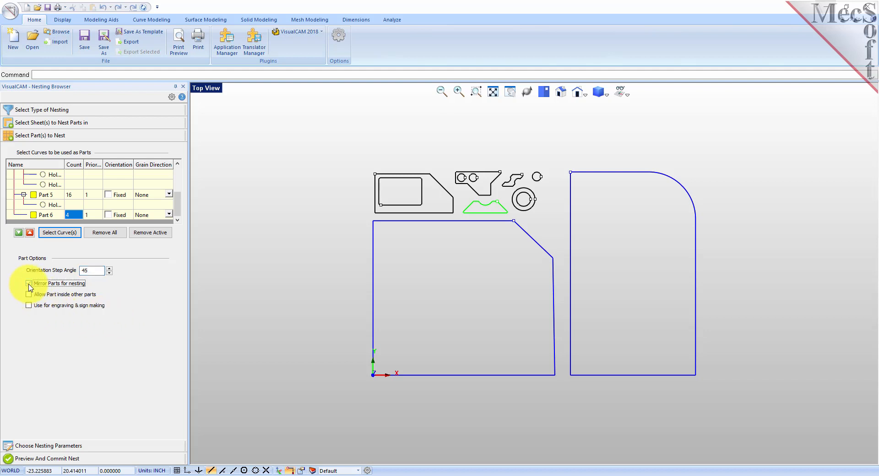
pyautogui.click(29, 295)
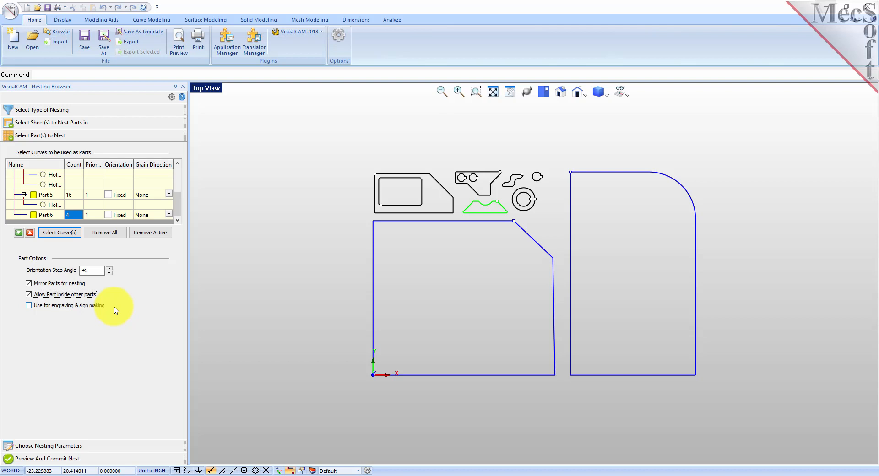
# Review the counts of Parts 1 to 4 and make the orientation of Part 4 fixed
pyautogui.scroll(5, 116, 206)
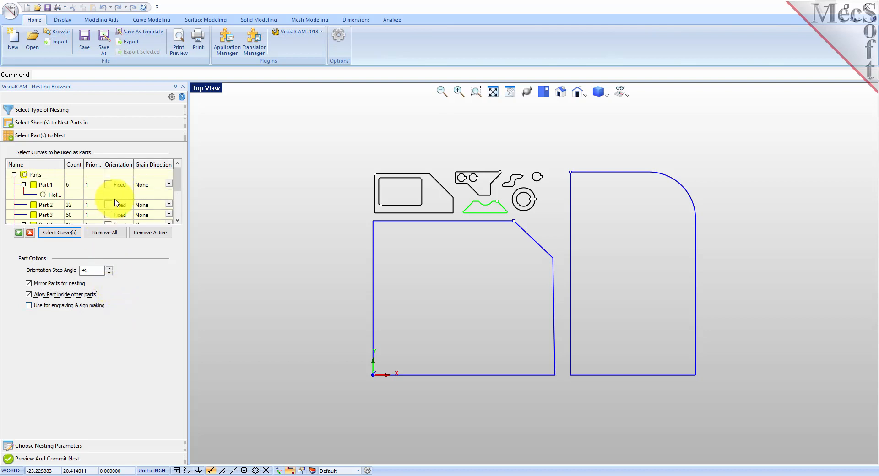
pyautogui.click(76, 186)
pyautogui.click(76, 206)
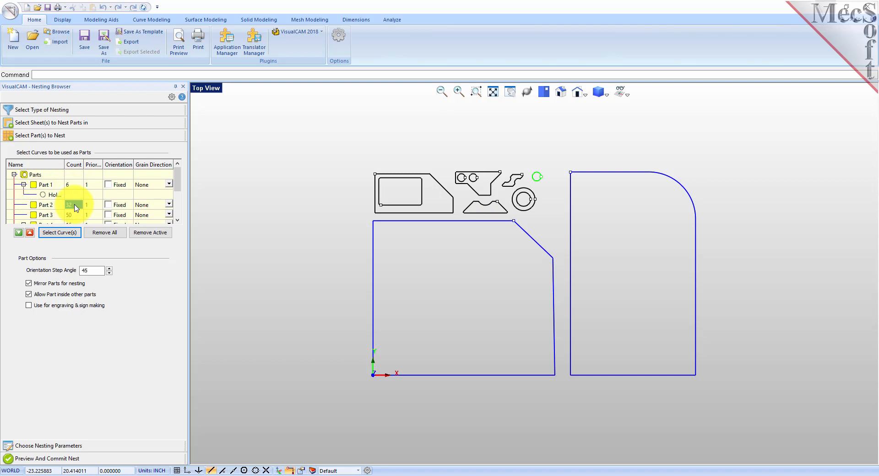
pyautogui.click(74, 216)
pyautogui.scroll(-1, 75, 220)
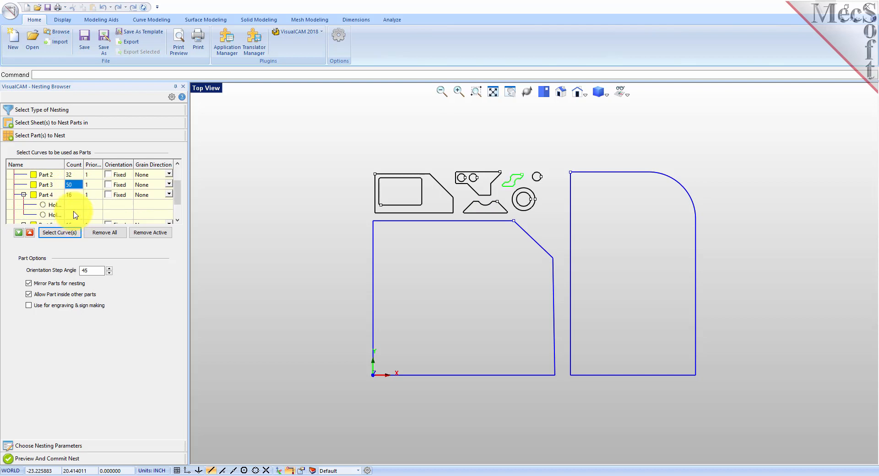
pyautogui.click(73, 194)
pyautogui.click(108, 195)
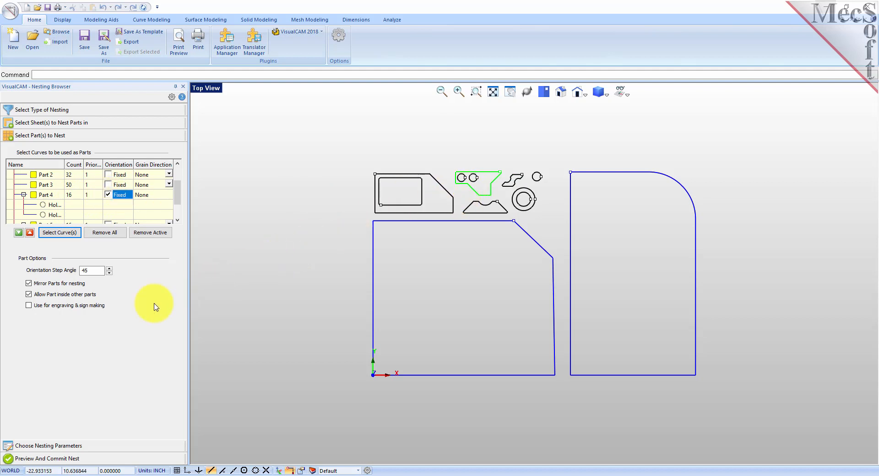
# Set the part-to-part distance to 0.15 and the part-to-sheet distance to 0.25, and execute the nest for a preview
pyautogui.click(62, 446)
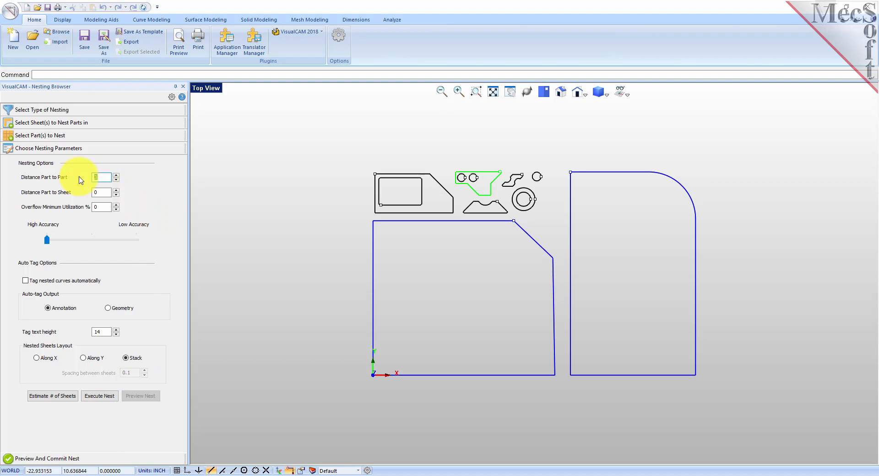
pyautogui.write('15')
pyautogui.doubleClick(105, 193)
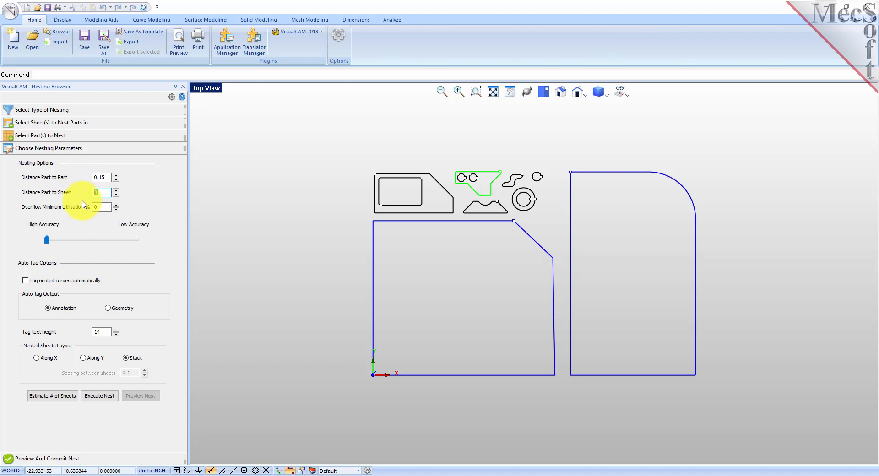
pyautogui.write('0.25')
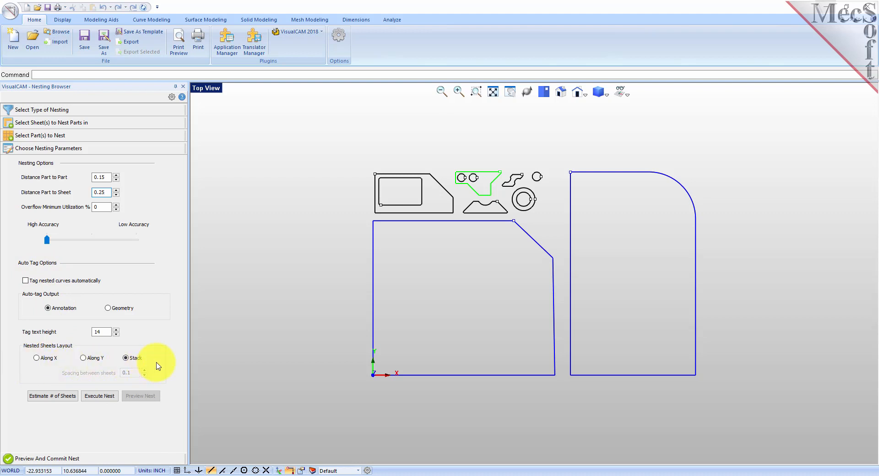
pyautogui.click(108, 398)
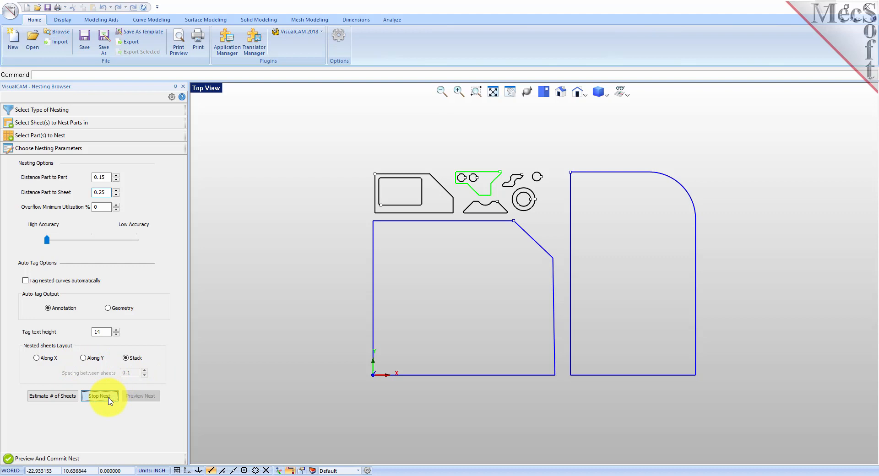
pyautogui.click(144, 397)
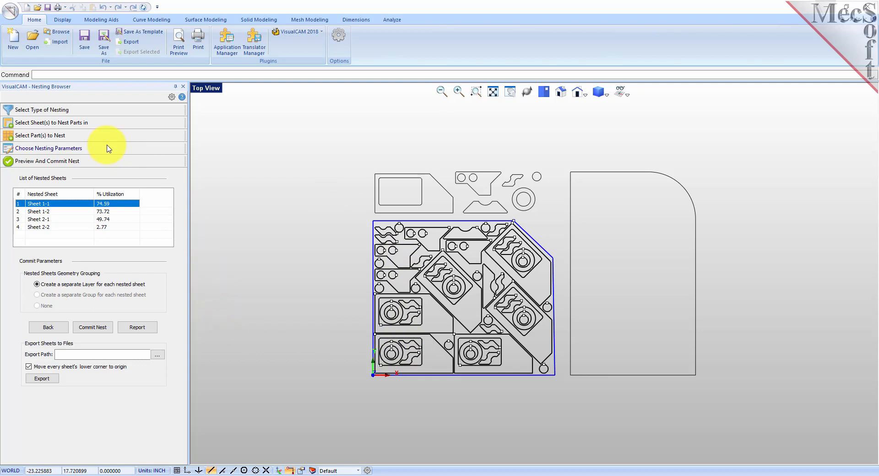
# Set the grain direction of Sheet 1 to Along X, accepting the same direction for Sheet 2
pyautogui.click(94, 128)
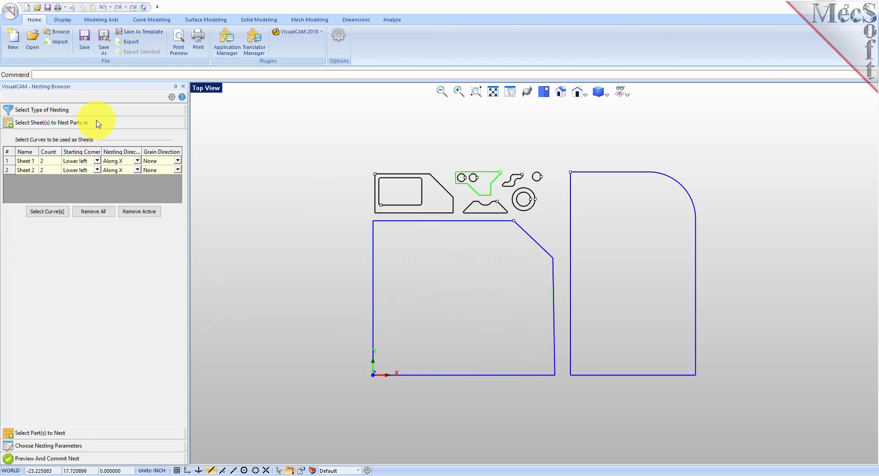
pyautogui.click(178, 163)
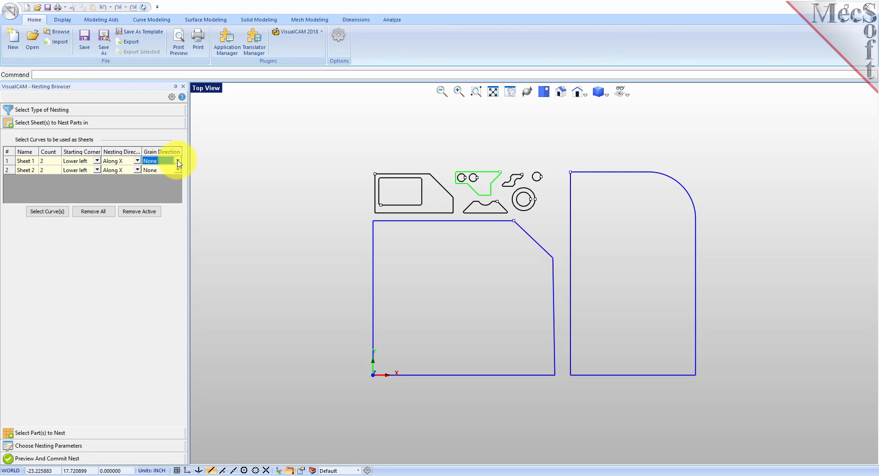
pyautogui.click(178, 162)
pyautogui.click(172, 173)
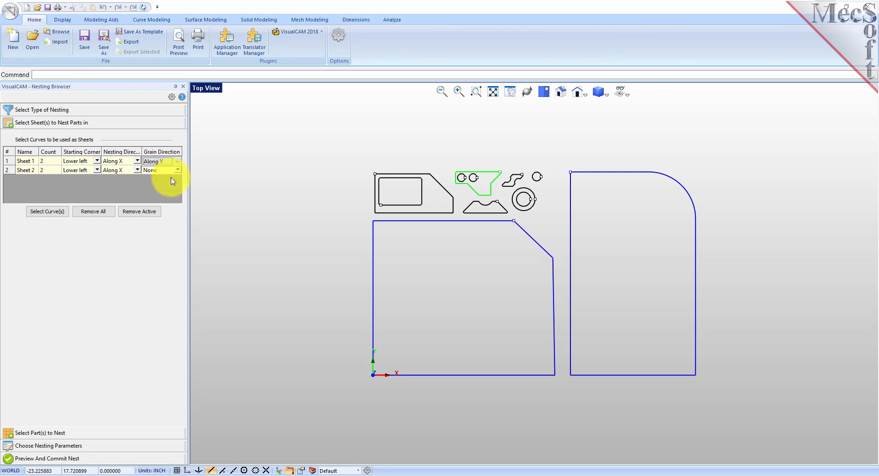
pyautogui.click(172, 181)
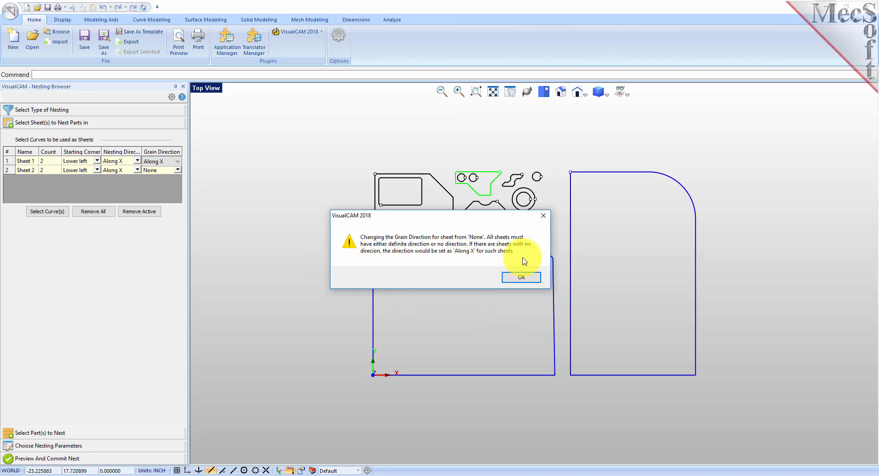
pyautogui.click(523, 277)
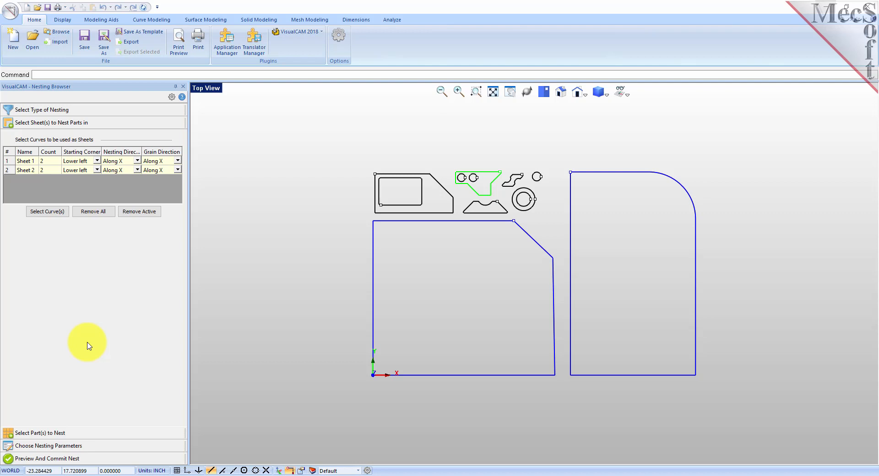
# Set the grain direction of Part 5, the large part with the rectangular hole, to Along Y
pyautogui.click(68, 434)
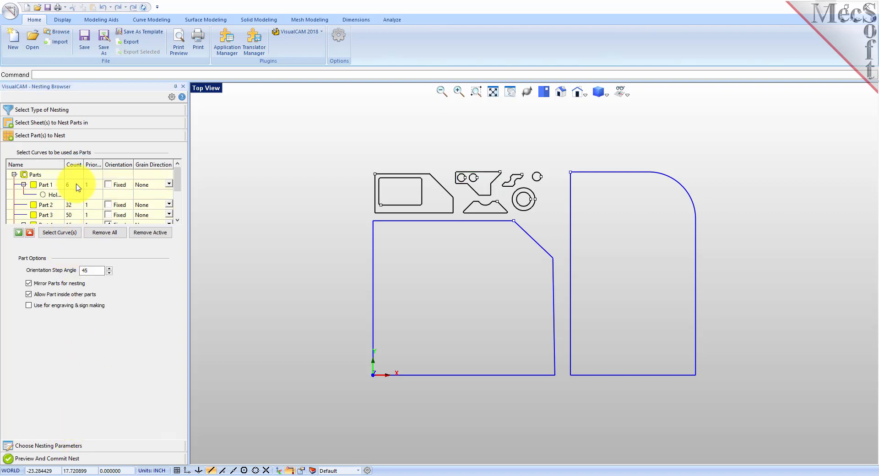
pyautogui.scroll(-2, 76, 188)
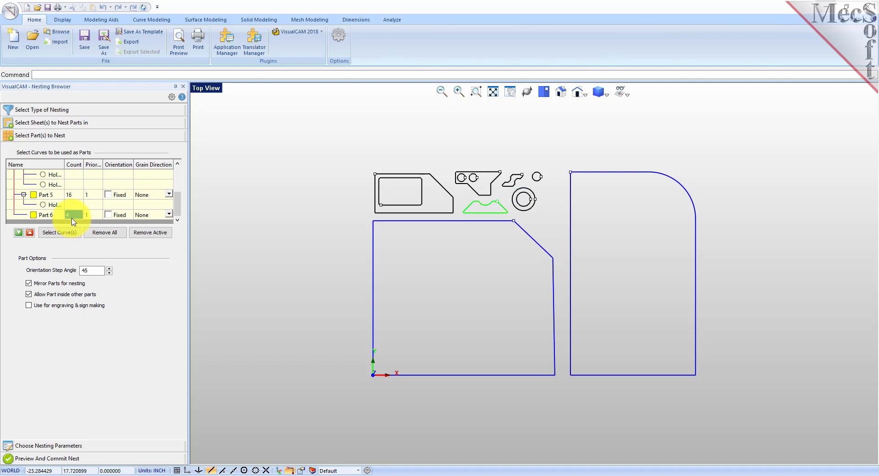
pyautogui.click(72, 196)
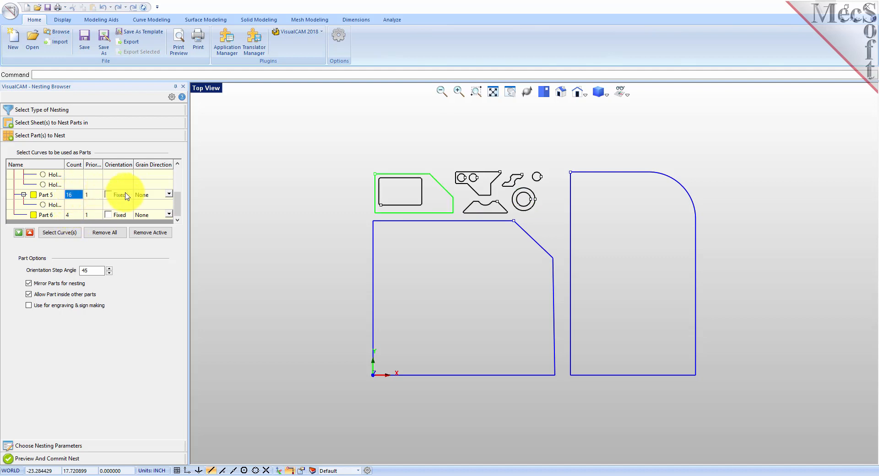
pyautogui.click(168, 196)
pyautogui.click(169, 195)
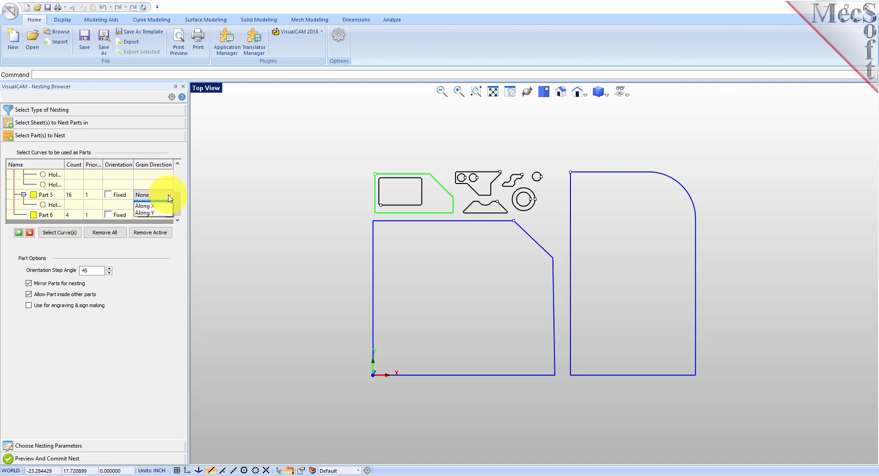
pyautogui.click(146, 213)
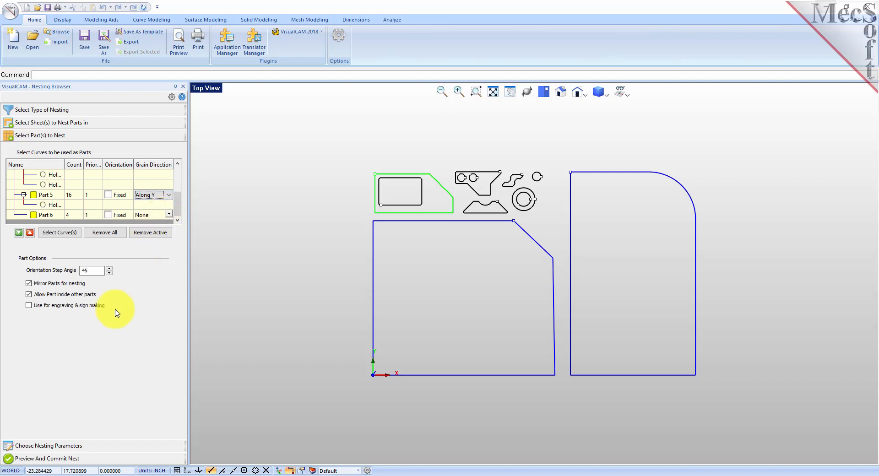
# Execute the nest again with the grain directions applied and preview the nested sheets
pyautogui.click(32, 447)
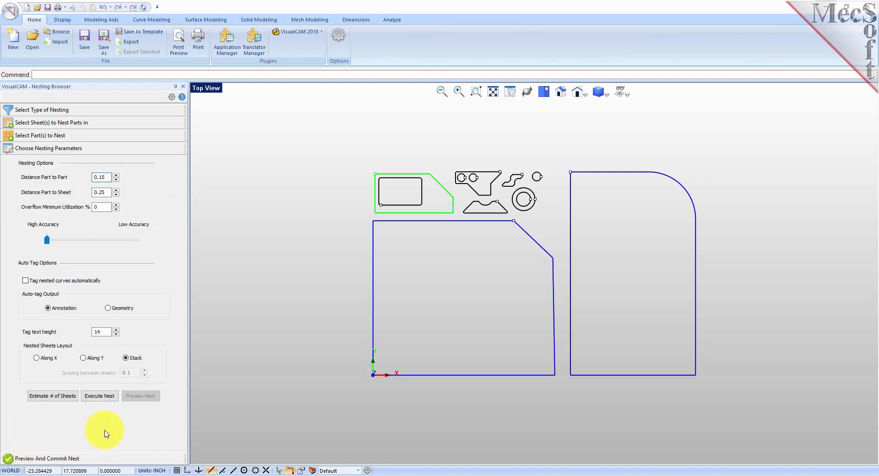
pyautogui.click(104, 397)
pyautogui.click(153, 401)
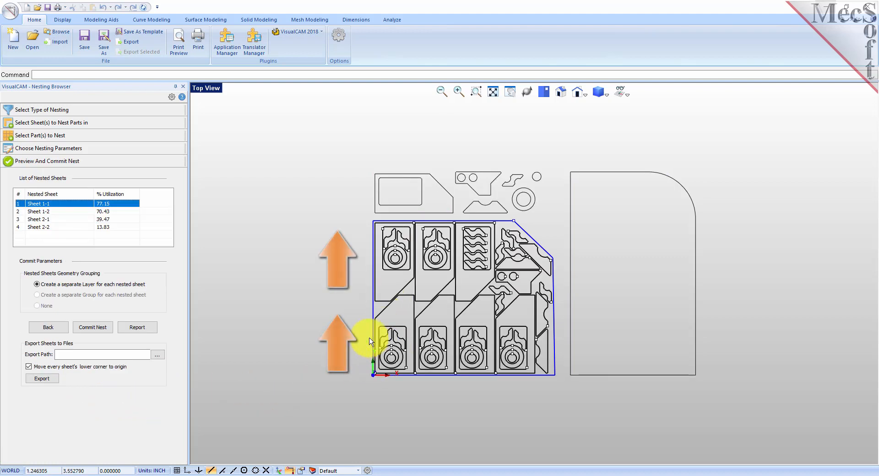
# Examine the layouts of nested sheets 1-2, 2-1 and 2-2, and return to Sheet 1-1
pyautogui.click(49, 212)
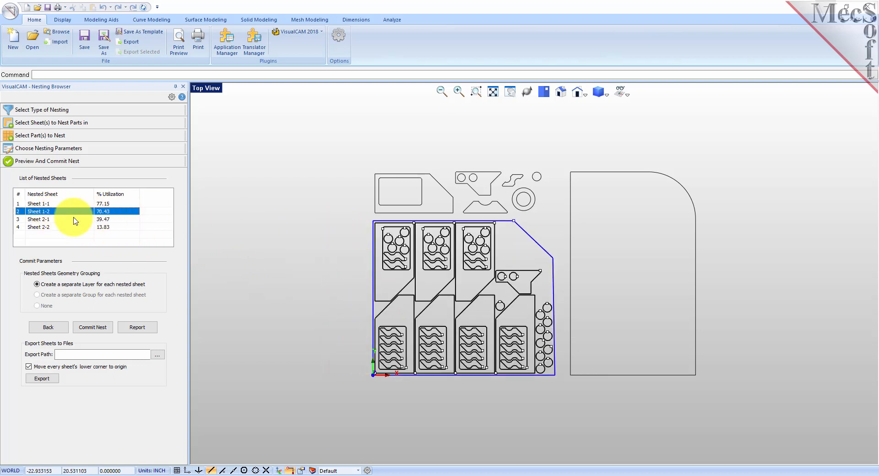
pyautogui.click(41, 219)
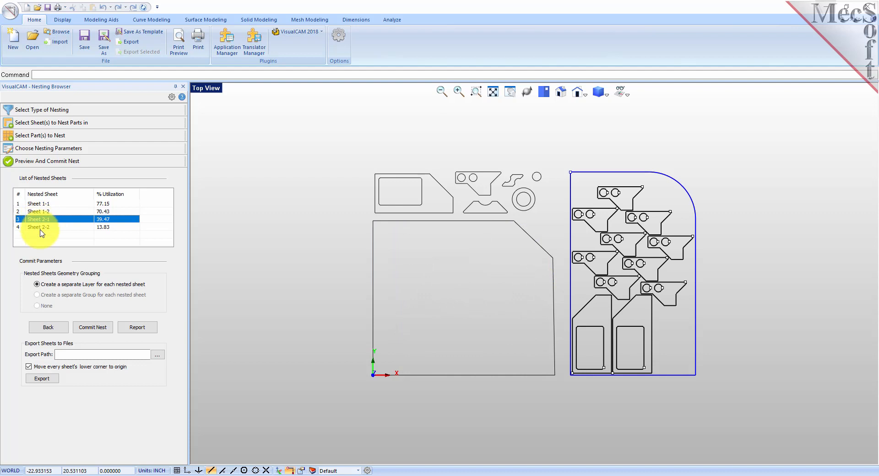
pyautogui.click(43, 227)
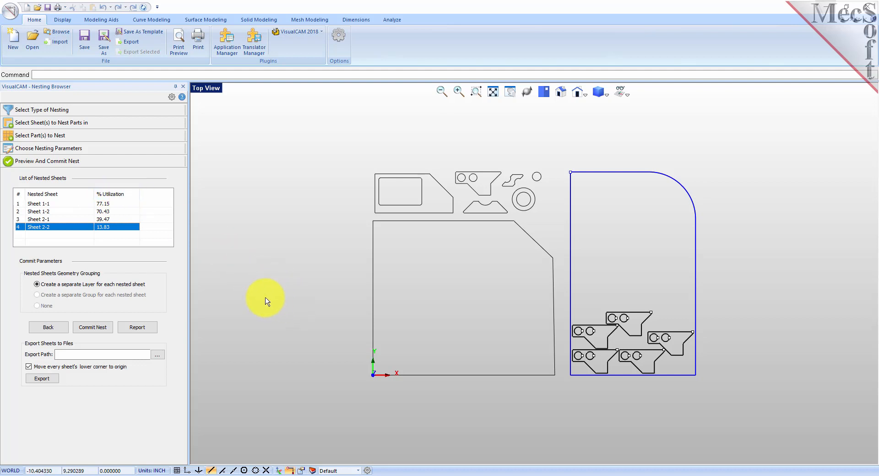
pyautogui.click(51, 205)
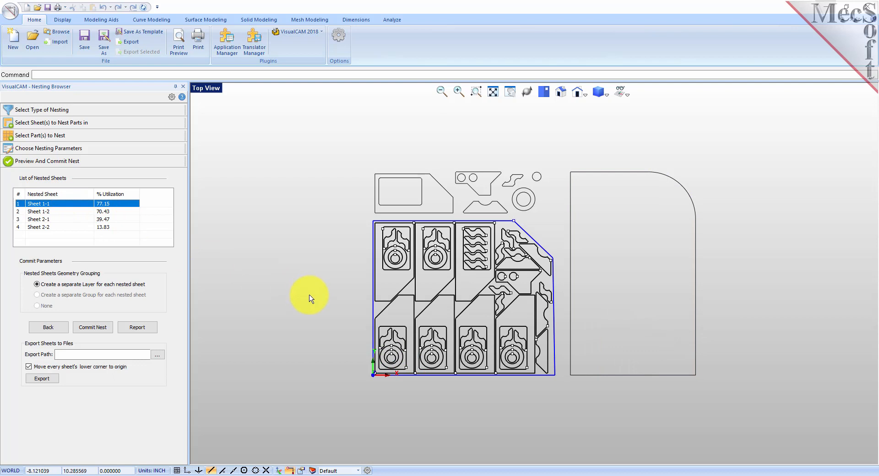
# Commit the nest with a separate layer for each nested sheet and check the created layers
pyautogui.click(102, 329)
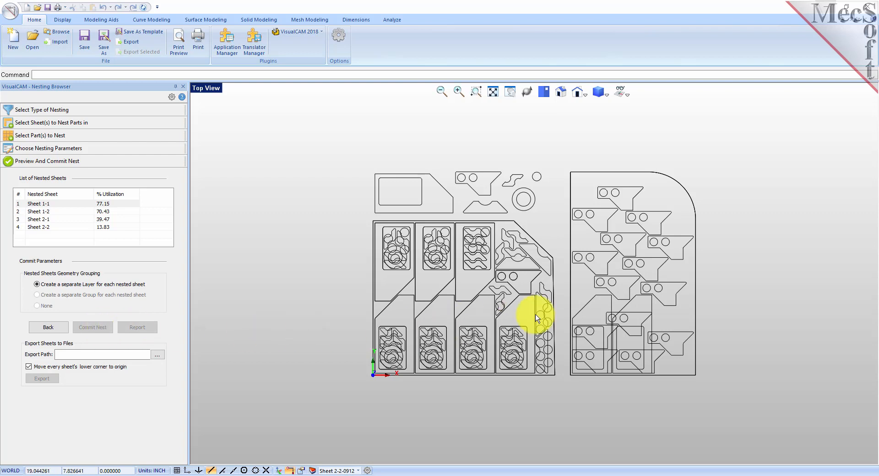
pyautogui.click(312, 470)
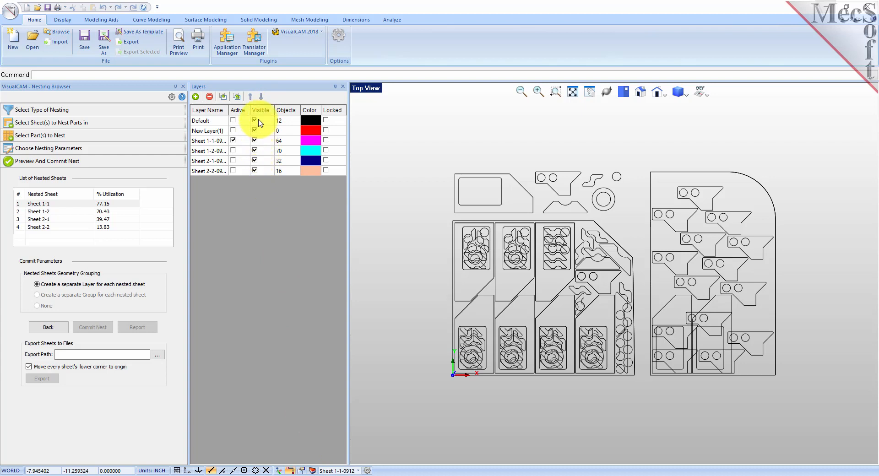
pyautogui.click(342, 87)
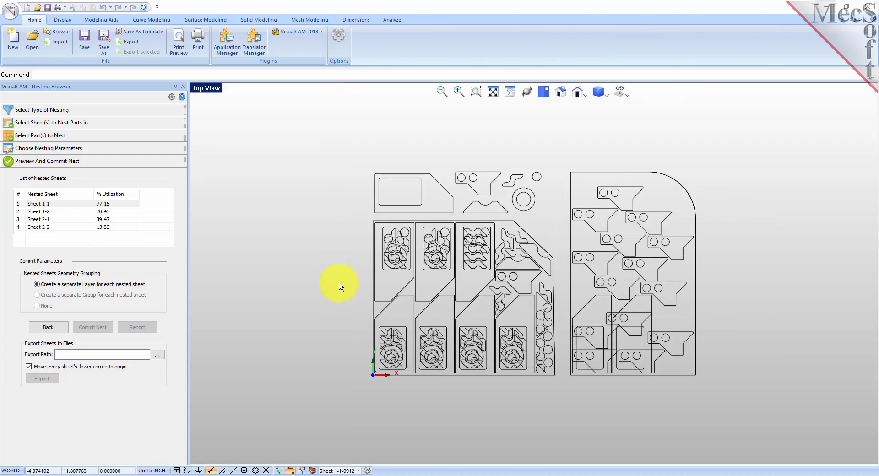